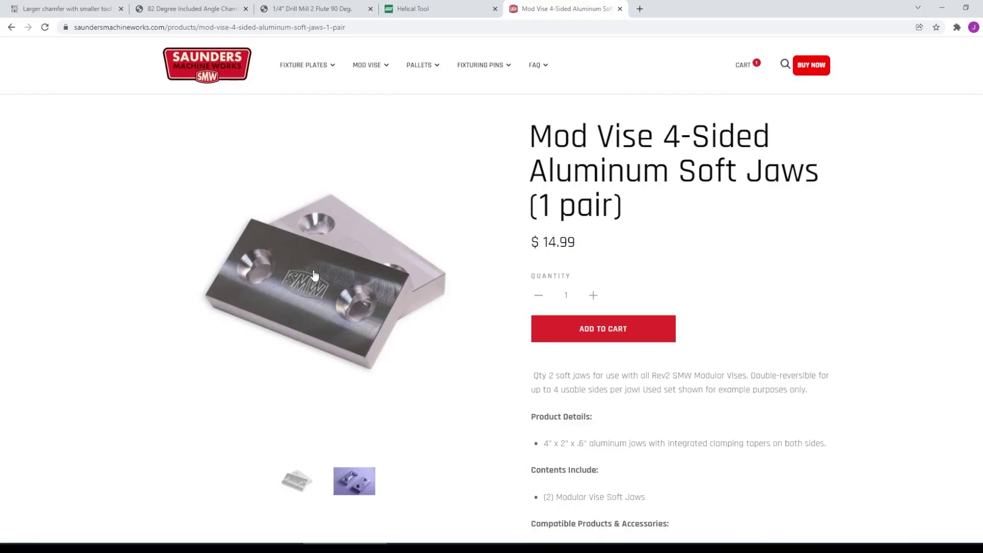
Enlarge the Mod Vise 4-Sided Aluminum Soft Jaws product photo
left_click(315, 276)
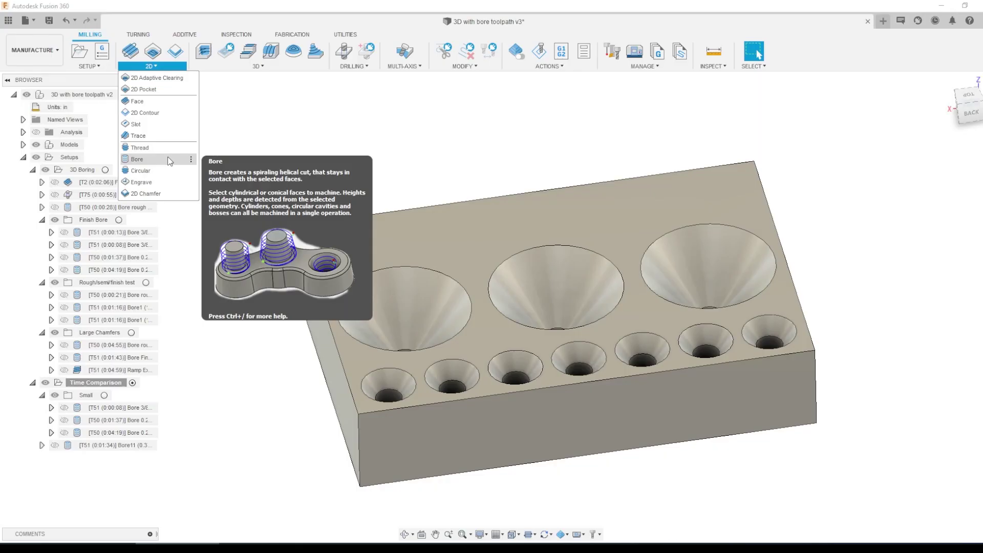
Start a trial 2D Bore, then compare the 0:01:37 and 0:04:19 Finish Bore toolpaths
left_click(172, 164)
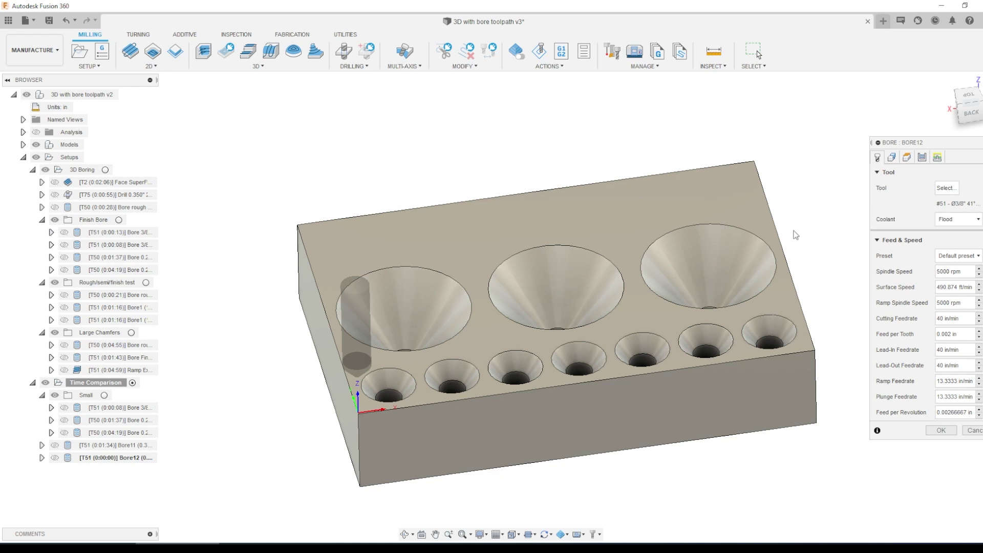
left_click(892, 157)
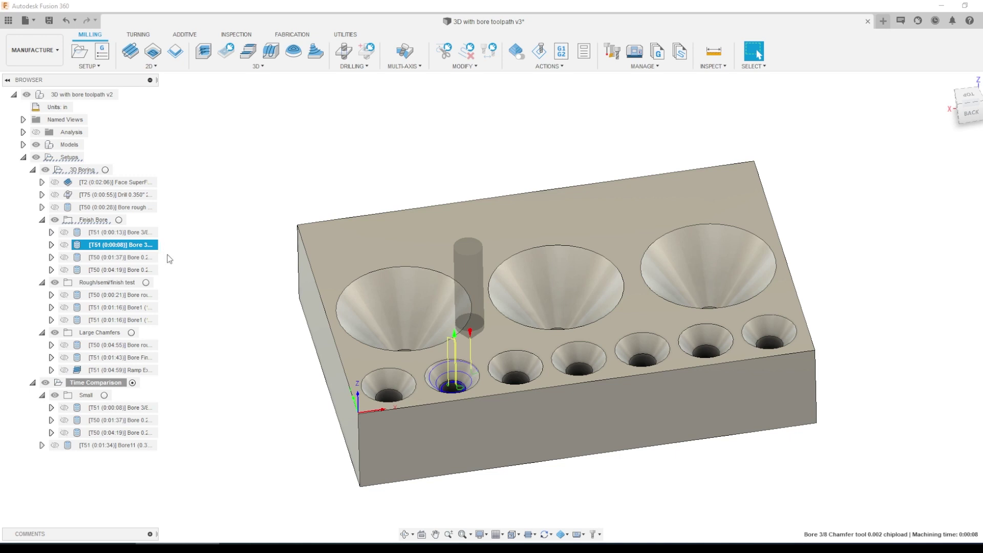
left_click(122, 257)
left_click(123, 270)
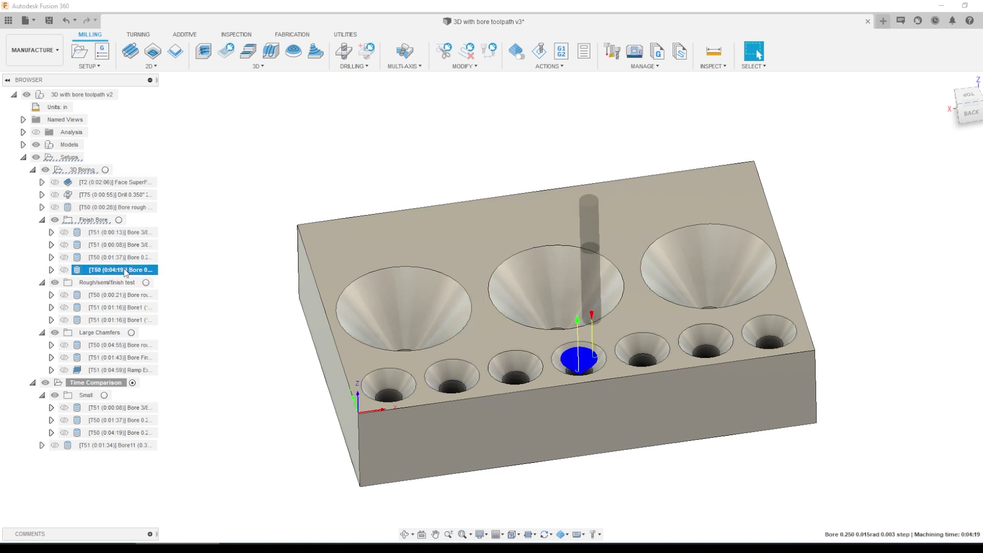
left_click(121, 257, "ctrl")
scroll(585, 372, "up", 5)
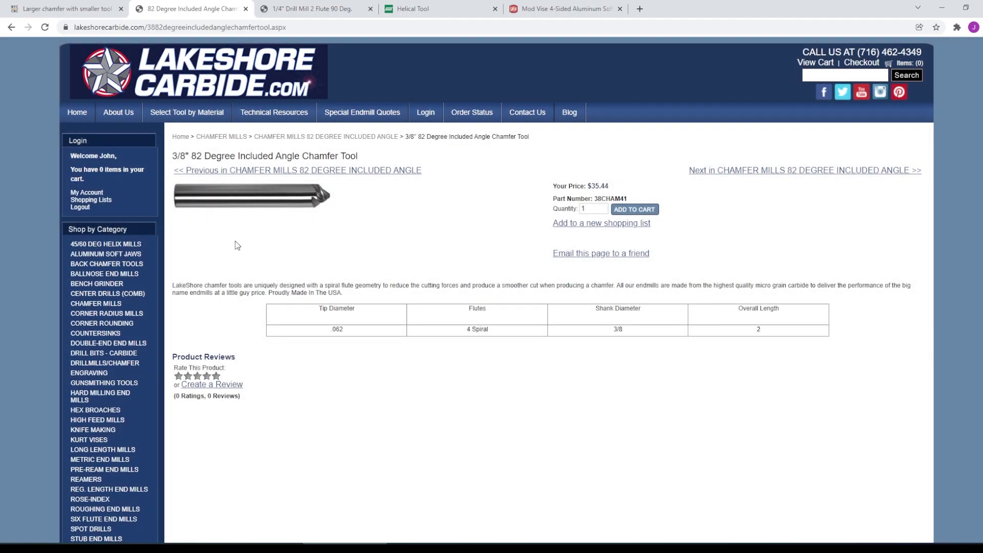
Enlarge the 3/8" chamfer tool image, then view the 1/4" Drill Mill 2 Flute 90 Deg. page
left_click(256, 208)
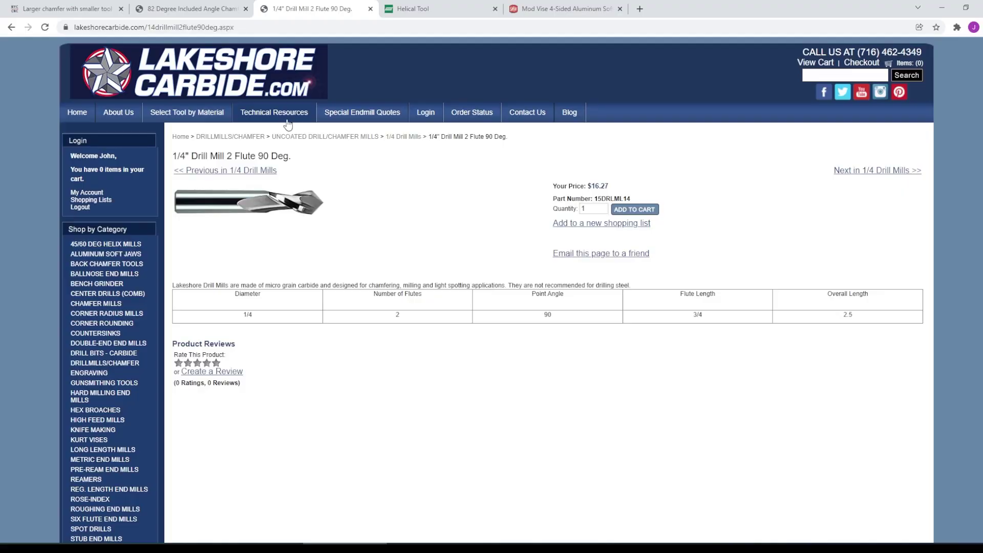
mouse_move(310, 219)
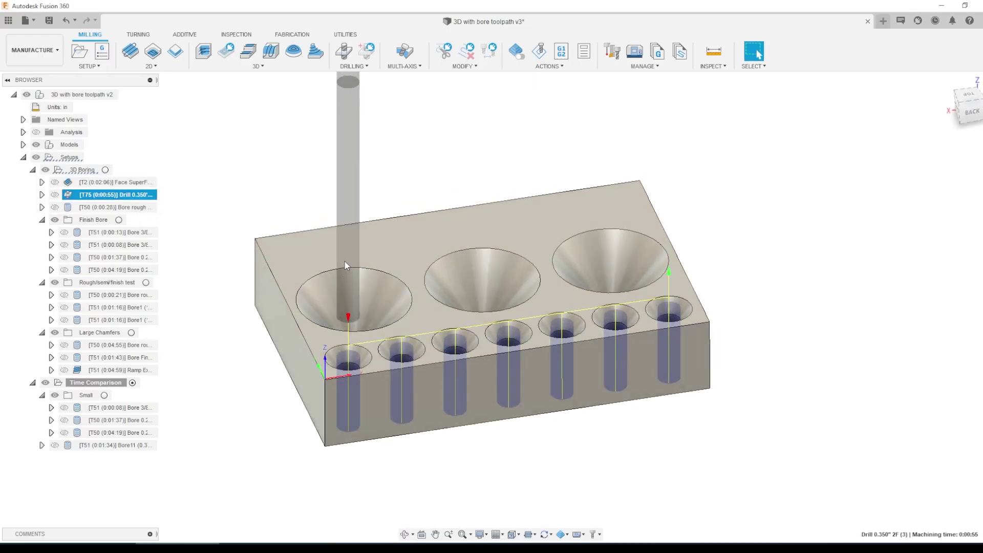
Display the Bore rough toolpaths on the block
left_click(102, 207)
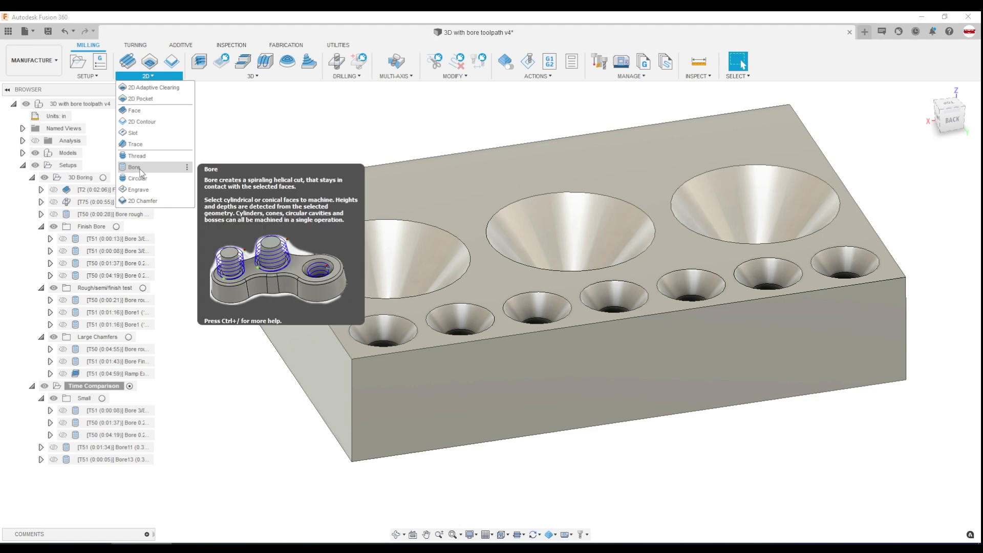
Start a new bore using tool 51, the 3/8" chamfer mill
left_click(134, 167)
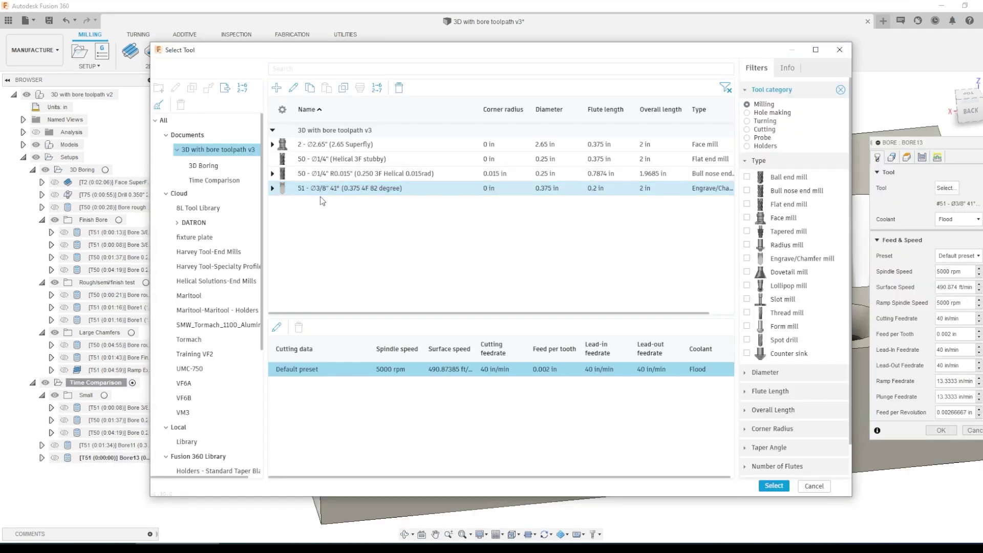
left_click(324, 193)
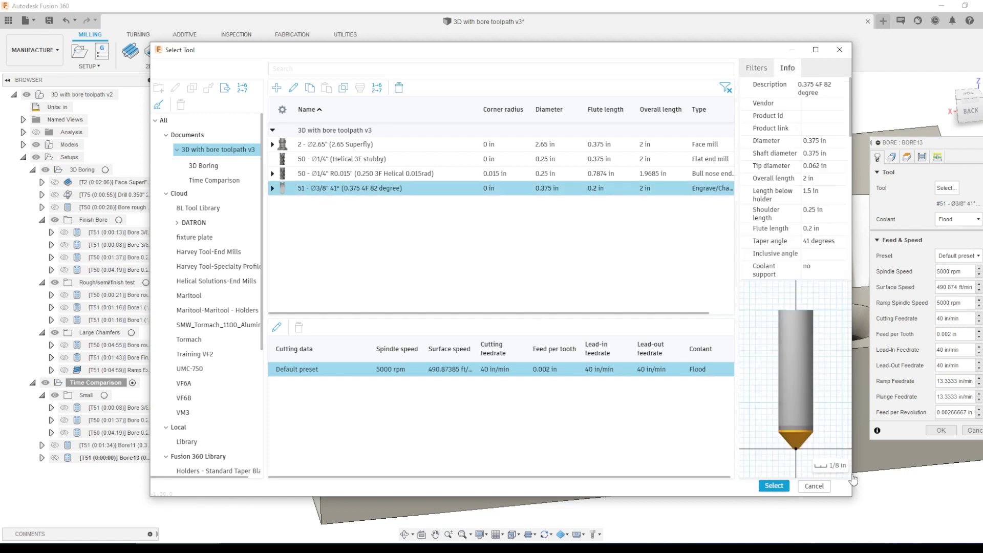
left_click(774, 485)
left_click(892, 157)
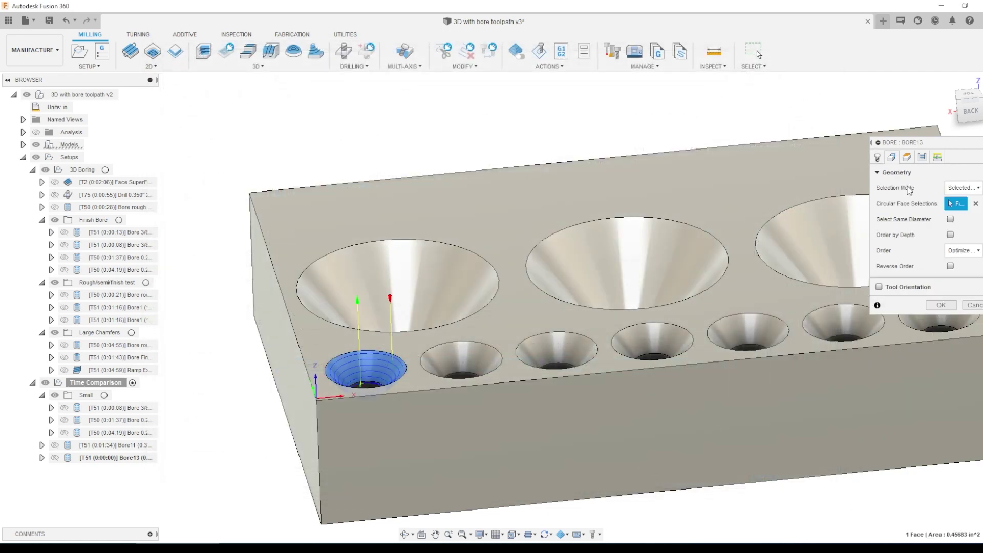
Set the Passes pitch to 1 and generate the Bore13 helical toolpath (0:00:05)
left_click(907, 158)
left_click(922, 157)
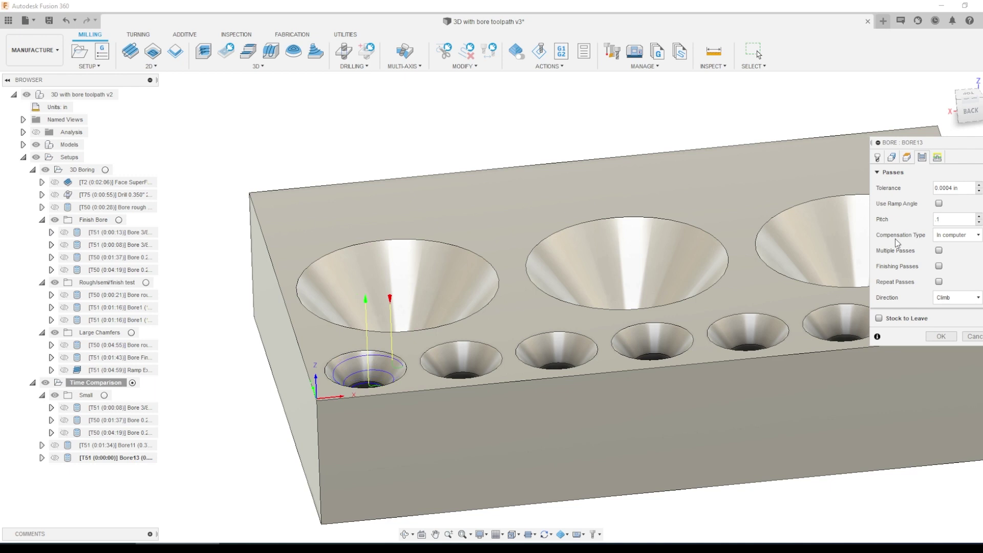
scroll(377, 379, "up", 2)
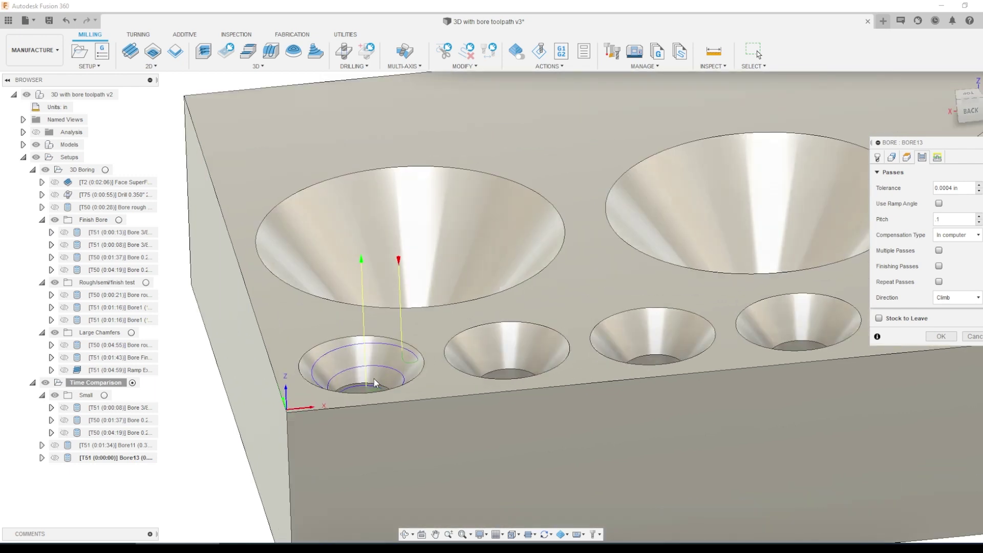
scroll(374, 383, "up", 1)
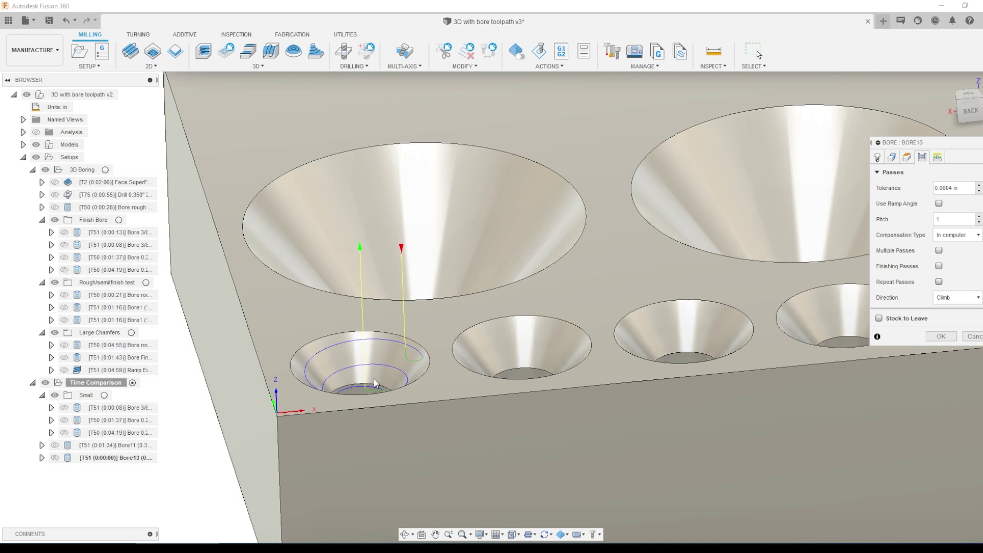
key("BackSpace")
type("05")
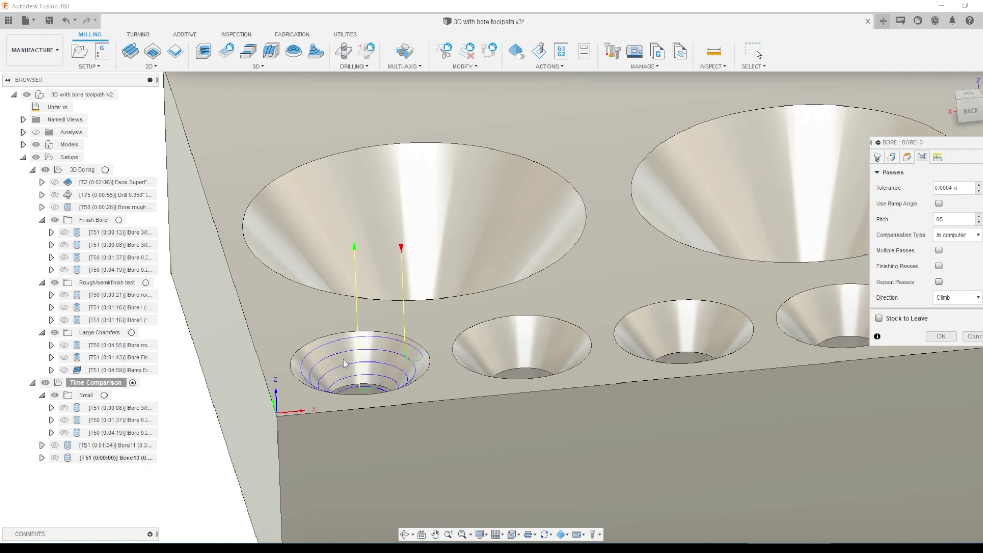
double_click(933, 218)
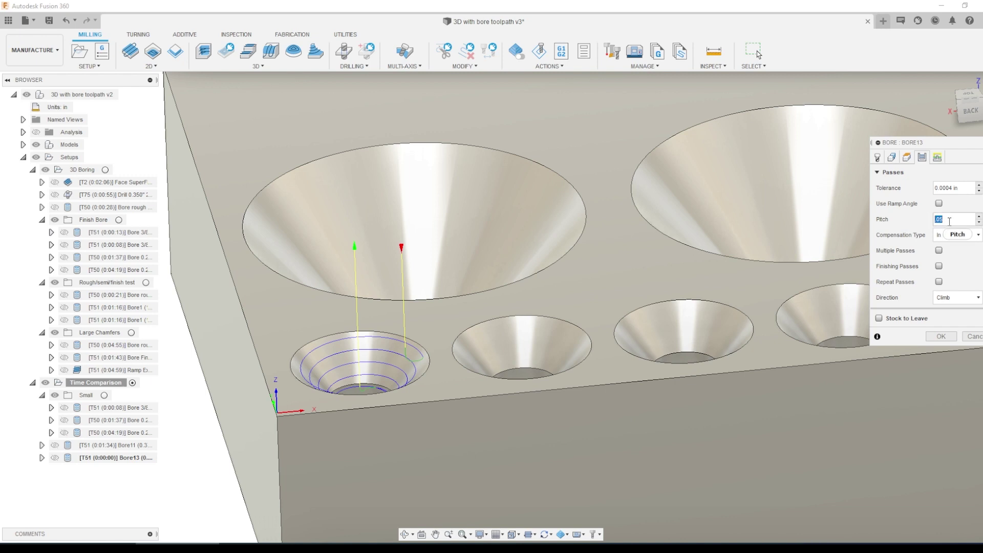
type(".15")
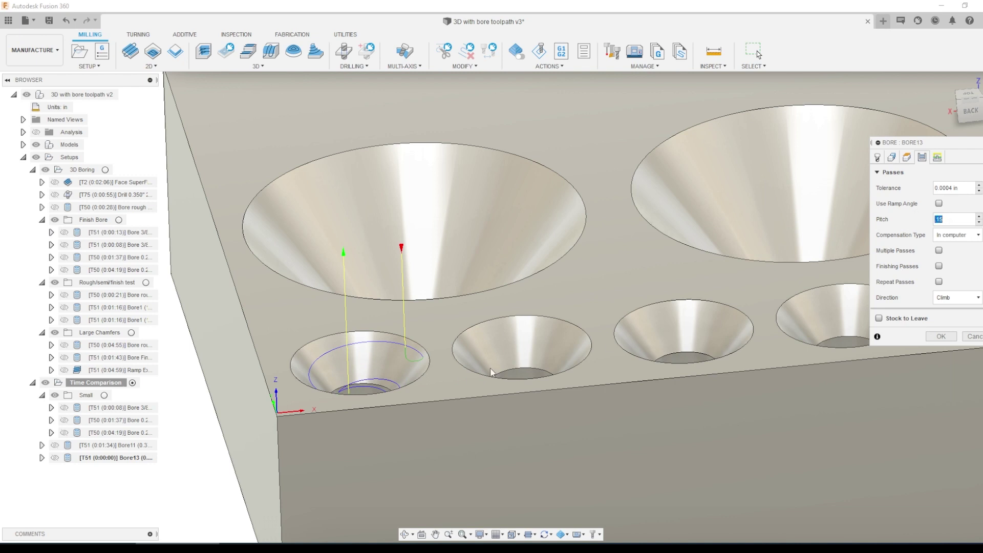
type(".1")
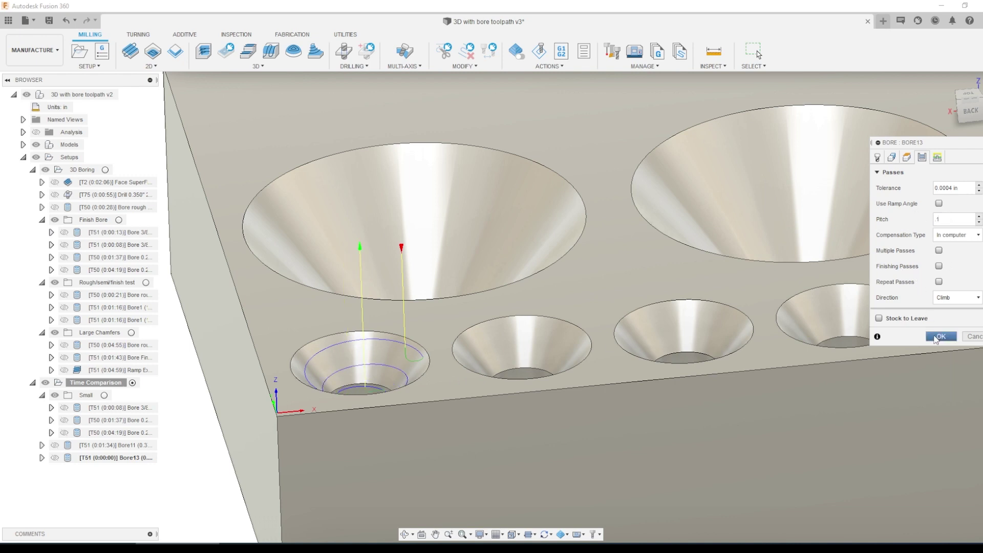
left_click(940, 336)
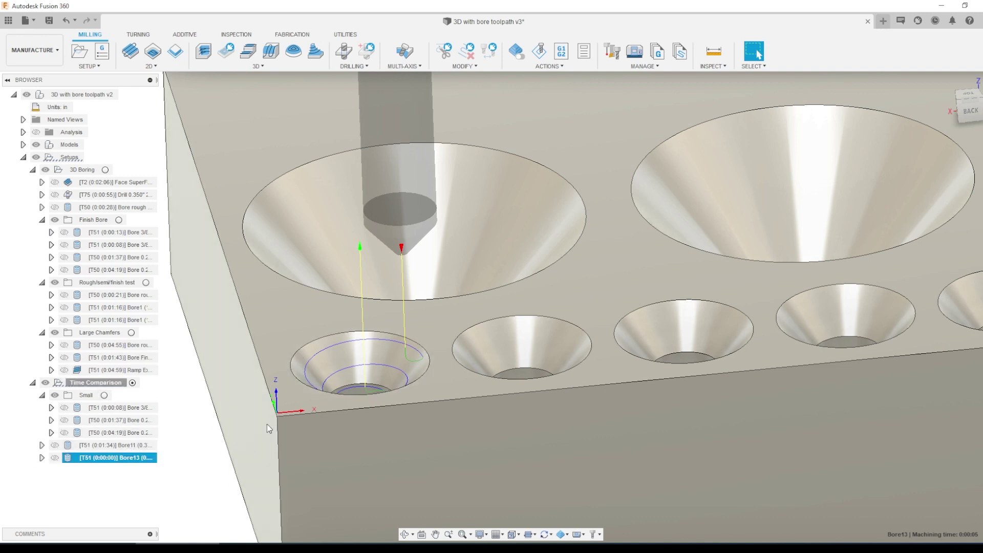
Reopen Bore13 for editing, with 5000 rpm and 40 in/min cutting feedrate
double_click(117, 457)
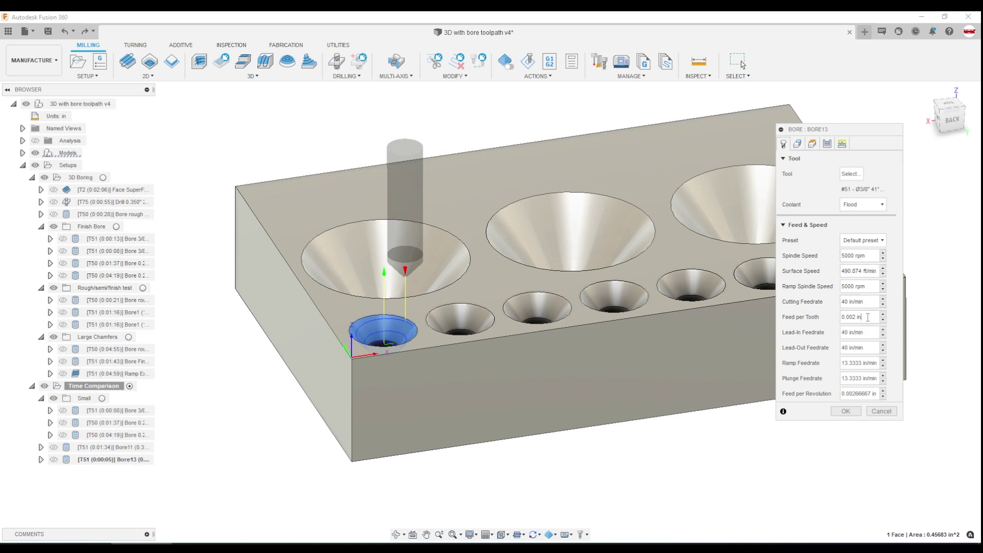
Turn on Multiple Passes for Bore13 (2 stepovers of 0.1875 in) and regenerate it
left_click(827, 144)
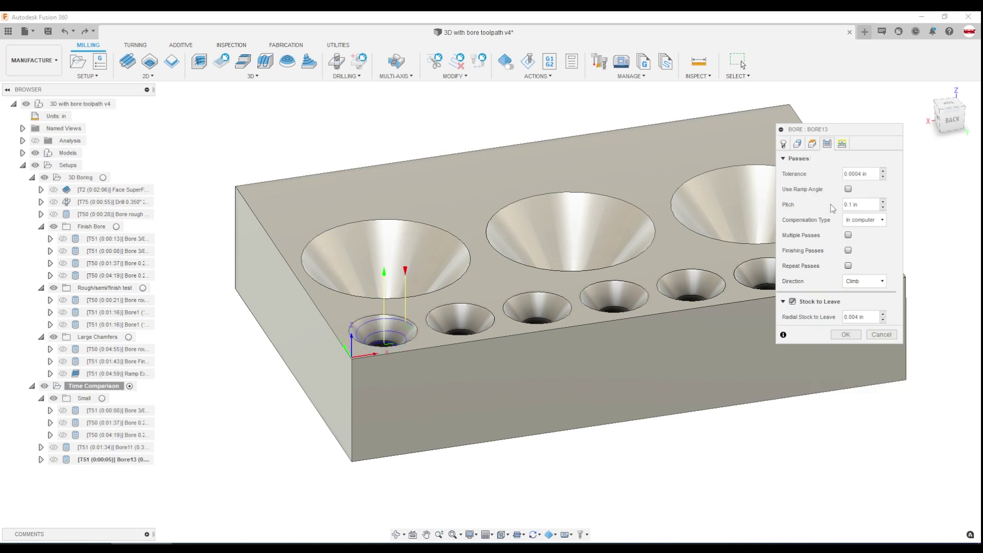
left_click(848, 235)
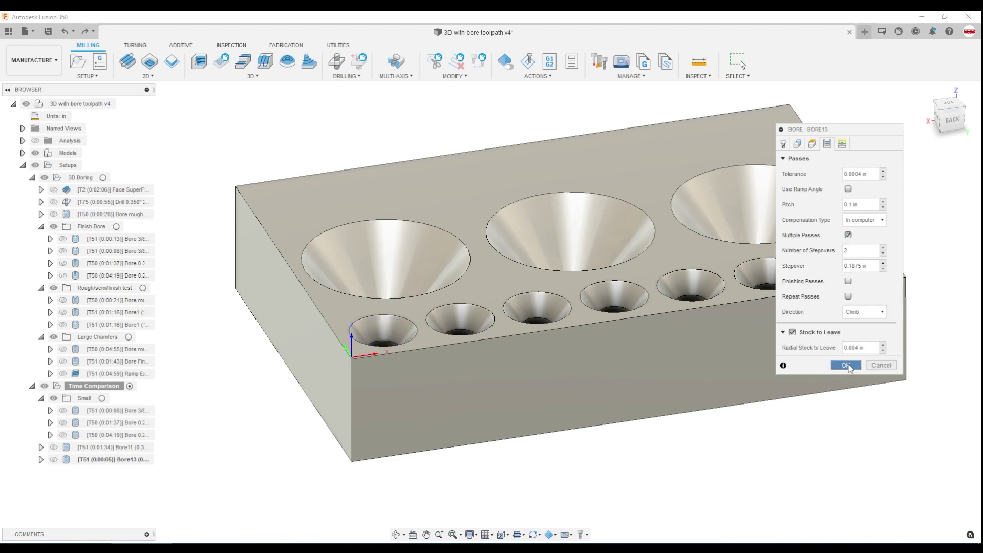
left_click(847, 361)
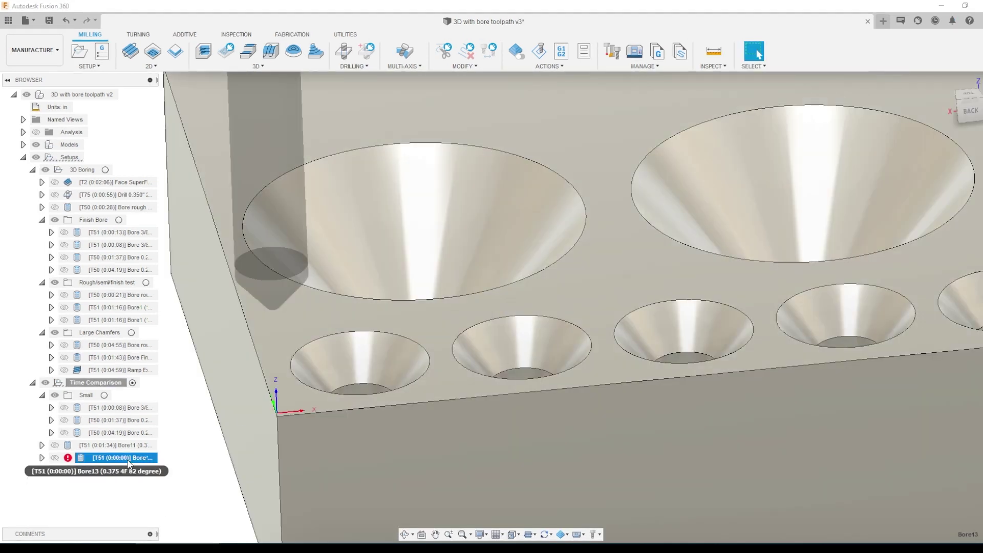
Edit Bore13 back to a single pass leaving 0.004 in radial stock
right_click(128, 461)
left_click(181, 121)
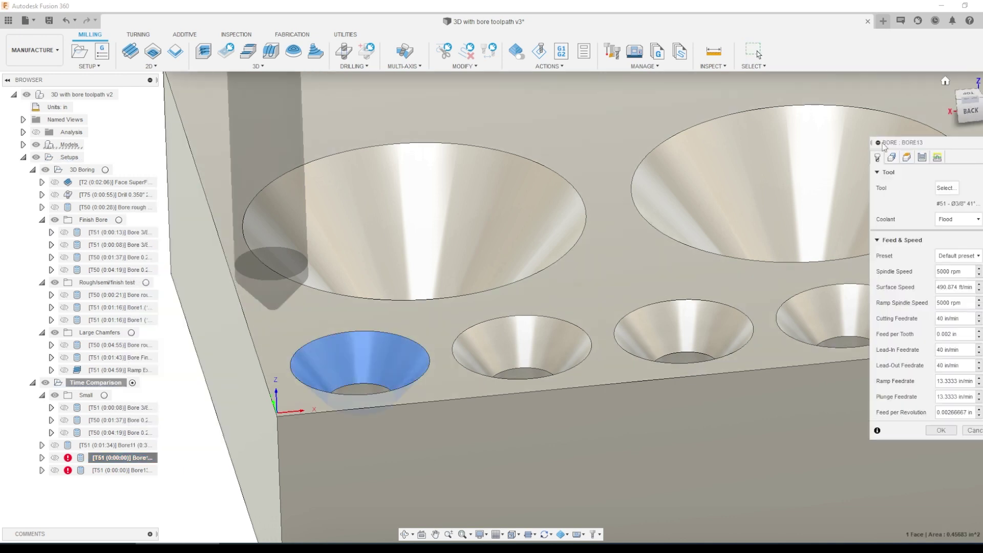
left_click(935, 159)
left_click(943, 251)
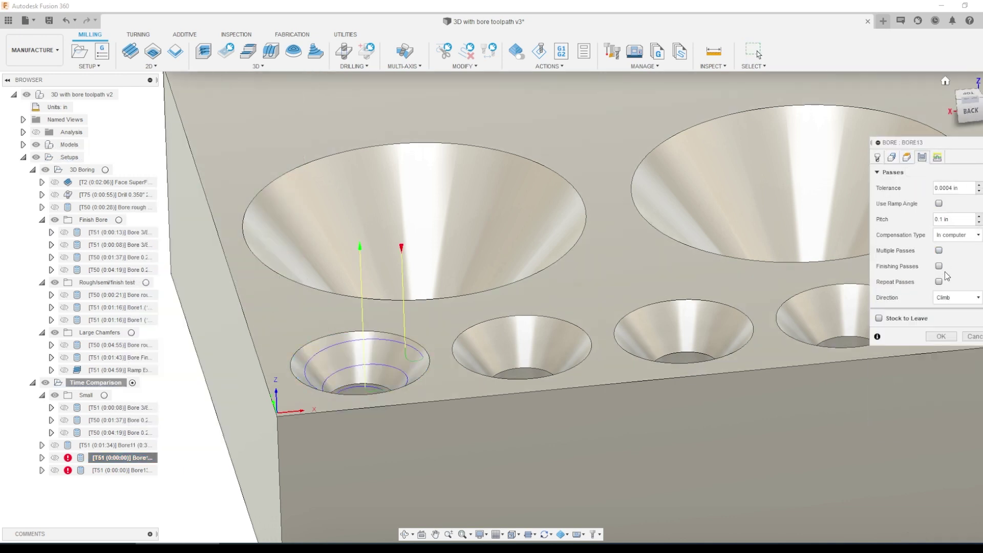
left_click(880, 319)
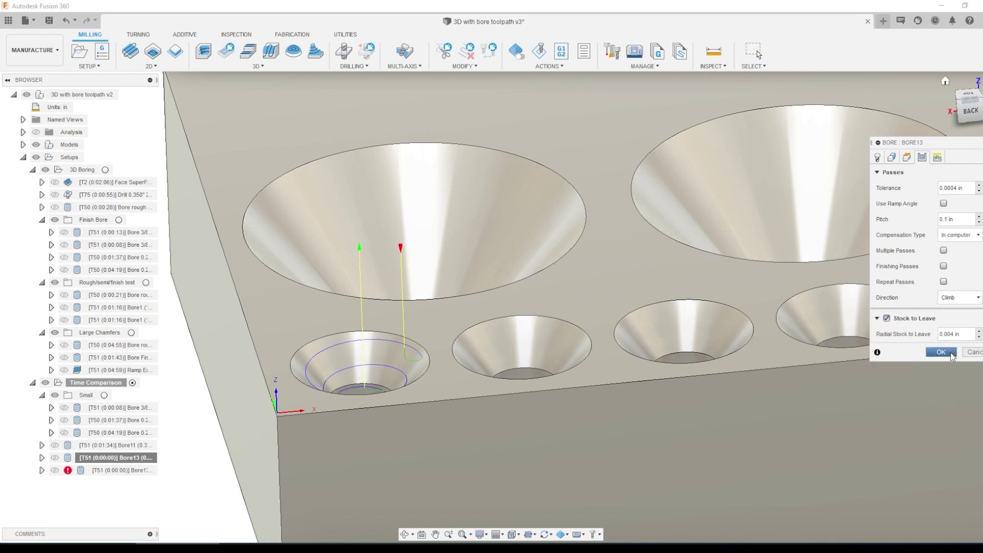
left_click(950, 353)
Compare the 0:01:37, 0:00:13 and 0:00:08 bore toolpaths on the block
left_click(120, 257)
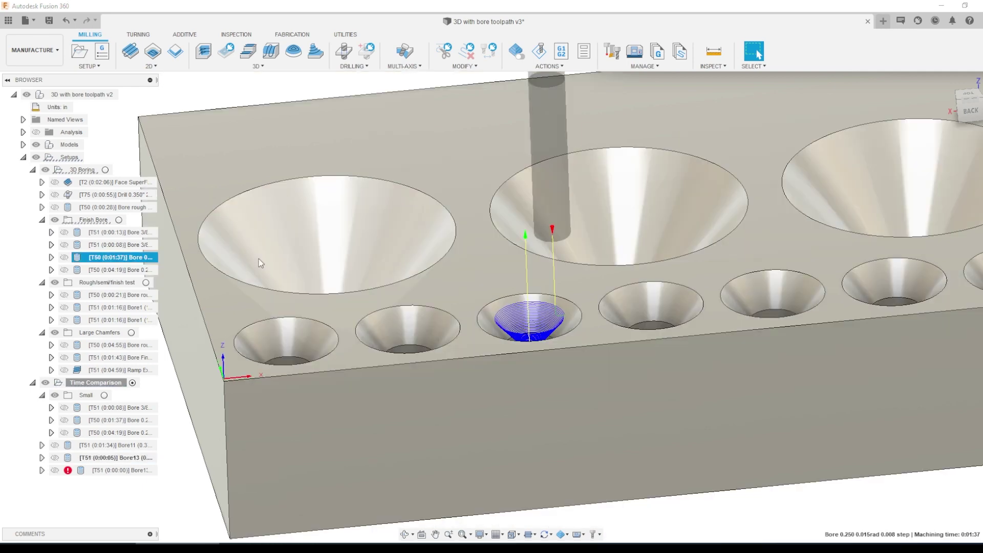
scroll(487, 341, "up", 5)
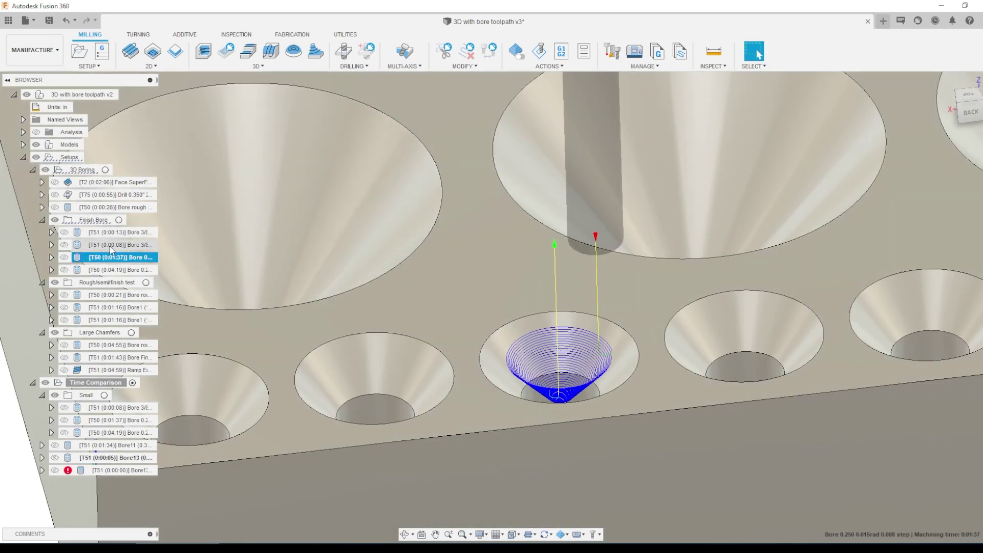
left_click(123, 233)
left_click(121, 245)
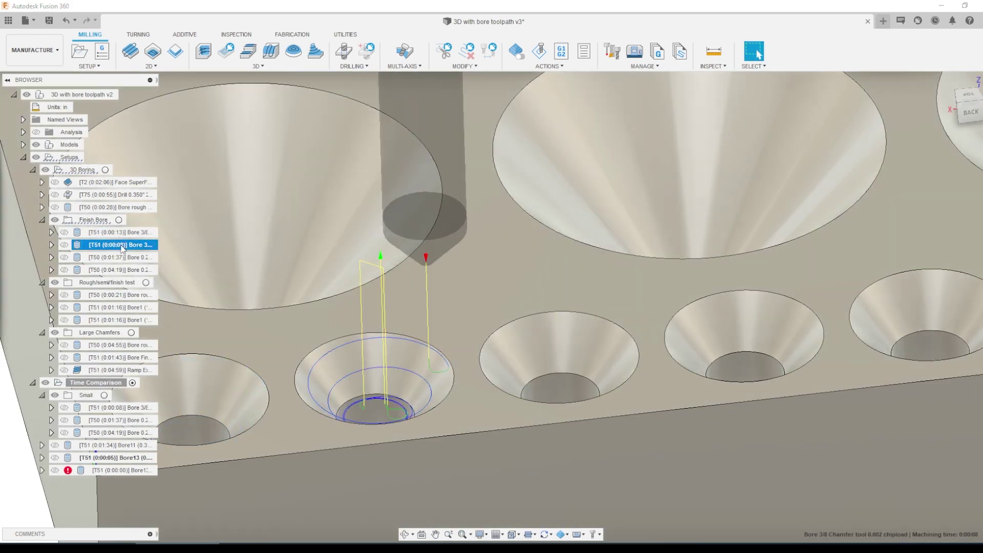
left_click(86, 232)
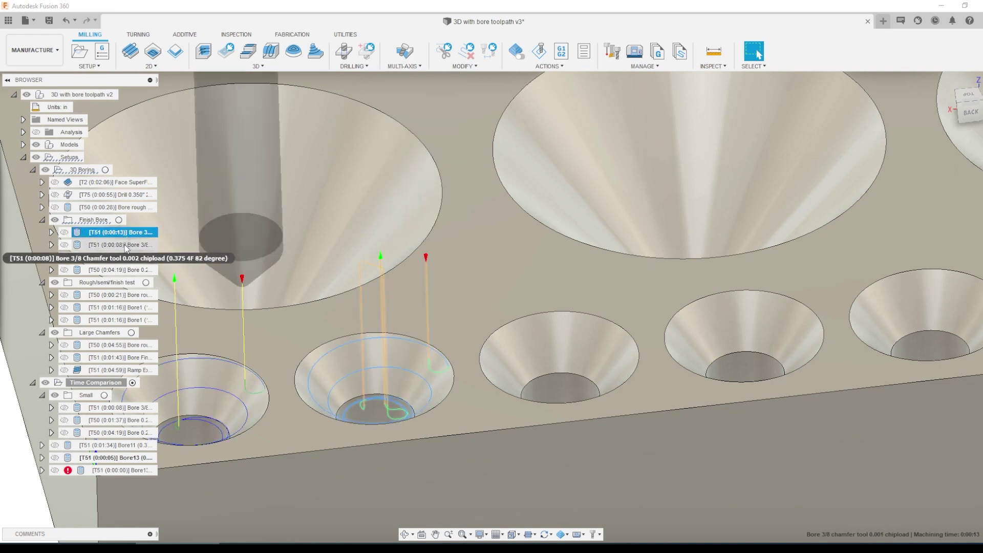
left_click(145, 243, "ctrl")
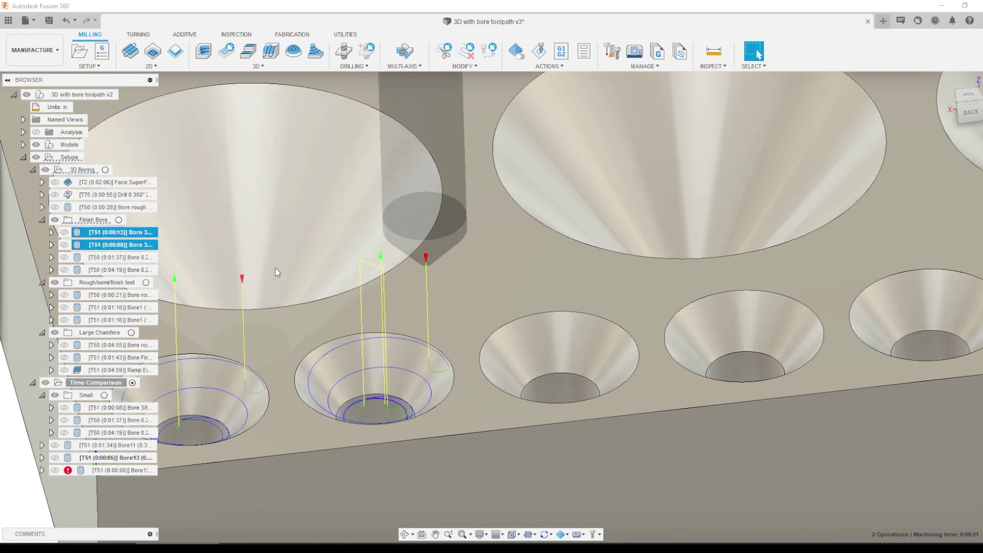
left_click(138, 257)
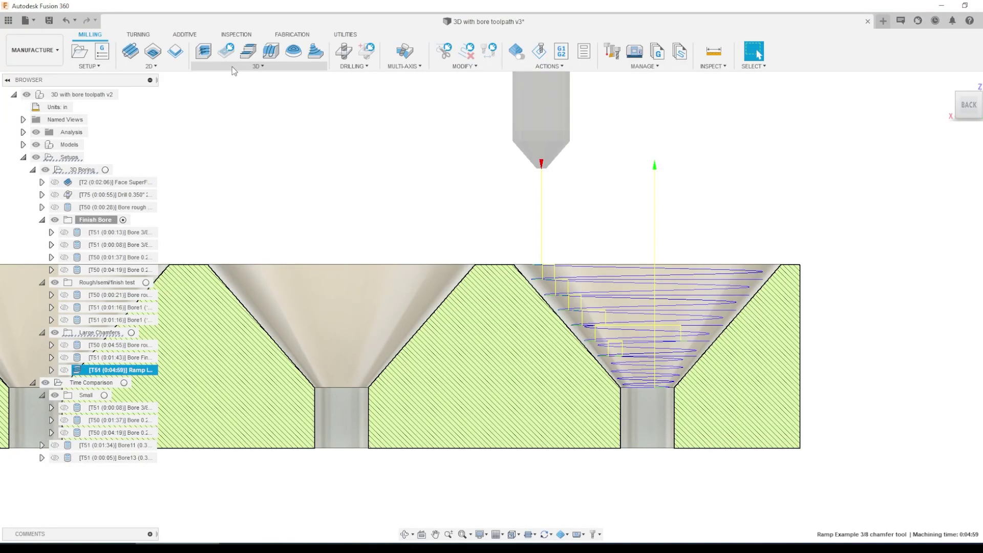
Check the 3D strategy list, then simulate the Bore Finish 3/8s chamfer tool operation
left_click(232, 67)
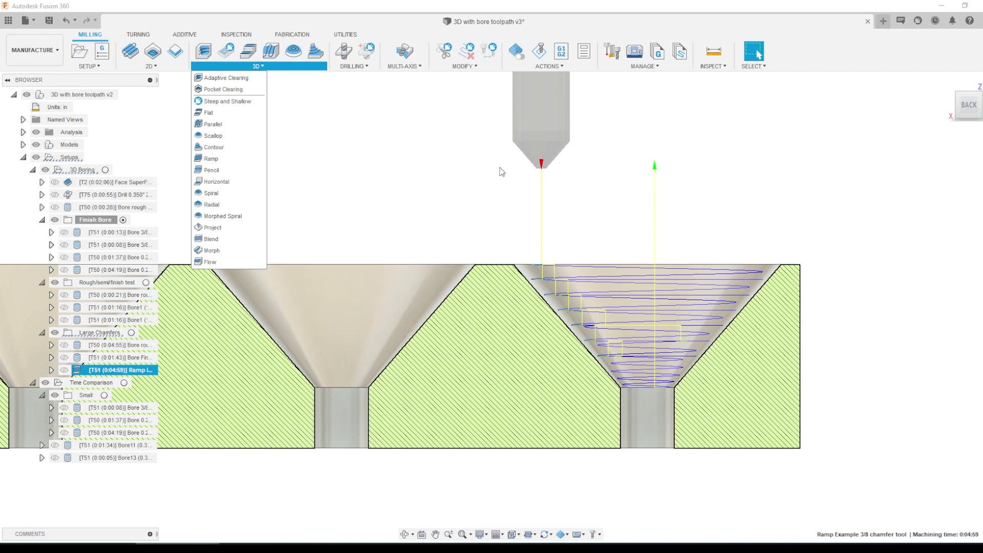
left_click(504, 195)
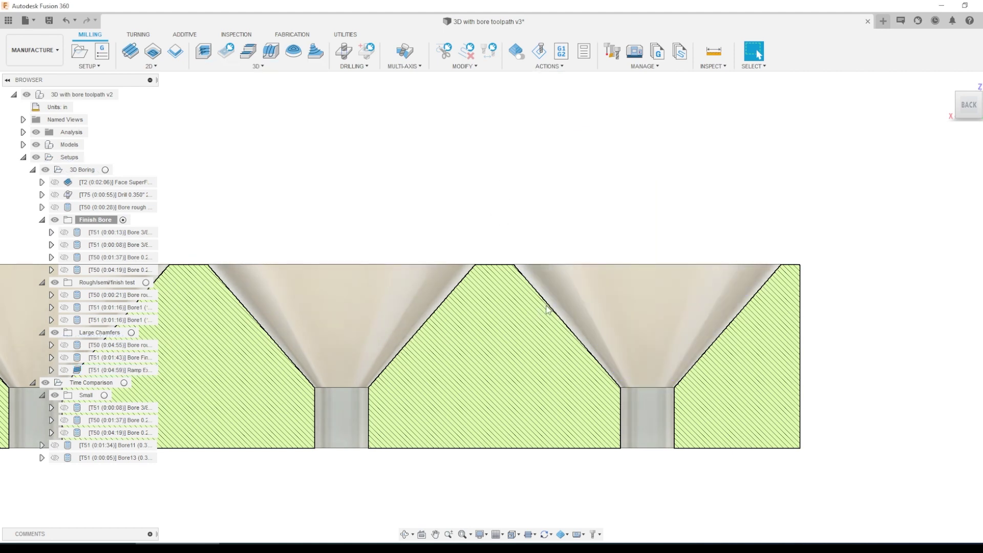
scroll(548, 305, "up", 3)
left_click(118, 357)
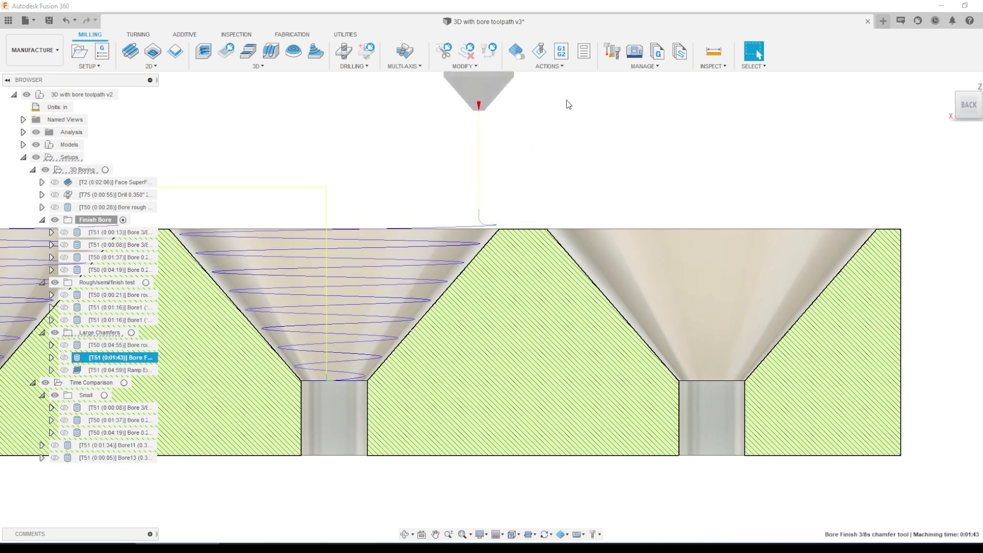
left_click(539, 50)
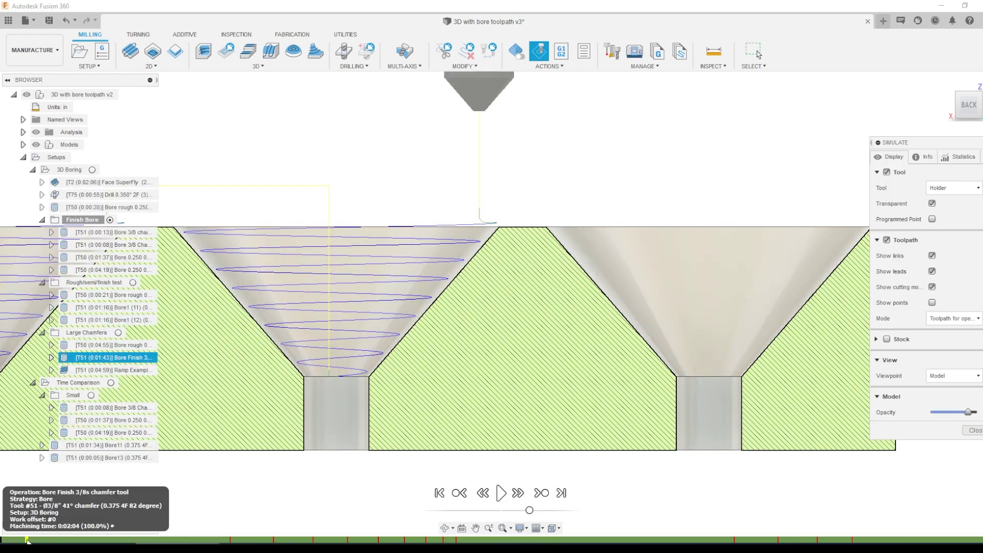
Scrub the chamfer simulation into the first bore, review its Info details, then close it
left_click_drag(29, 540, 477, 533)
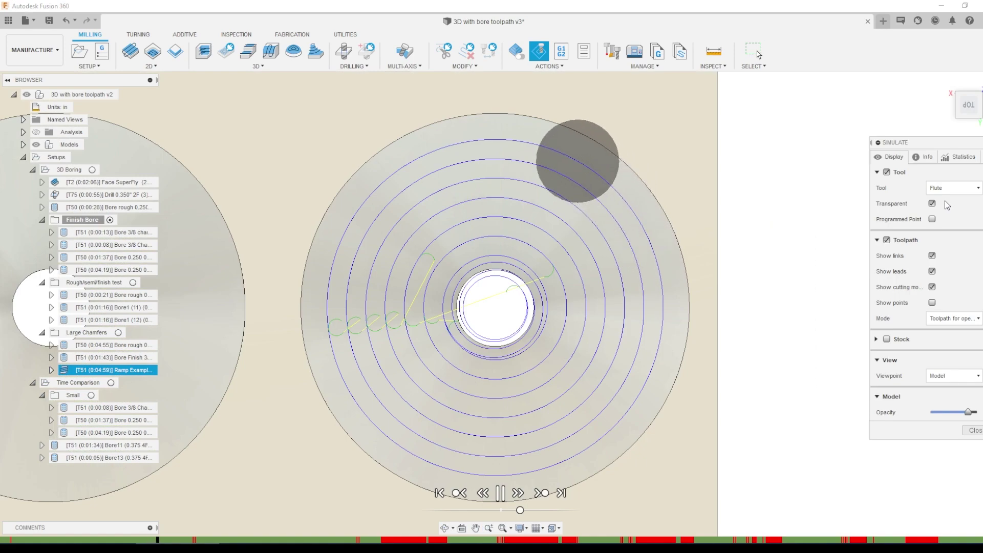
left_click(930, 158)
left_click_drag(941, 142, 880, 127)
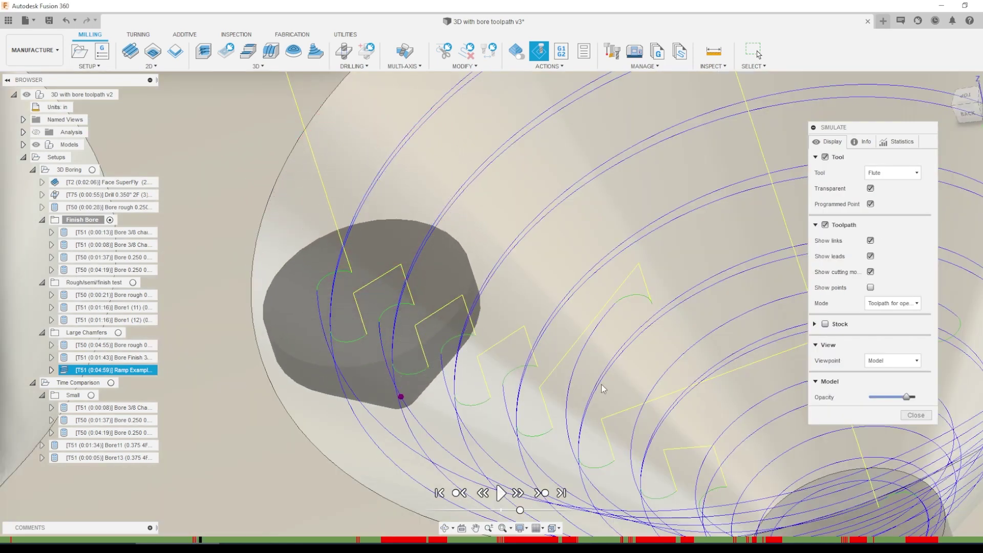
left_click(919, 415)
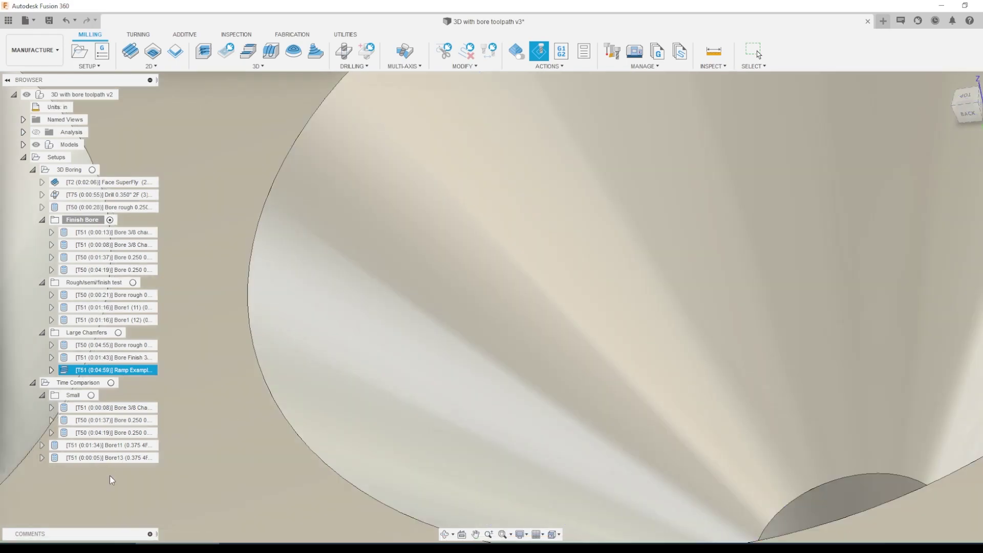